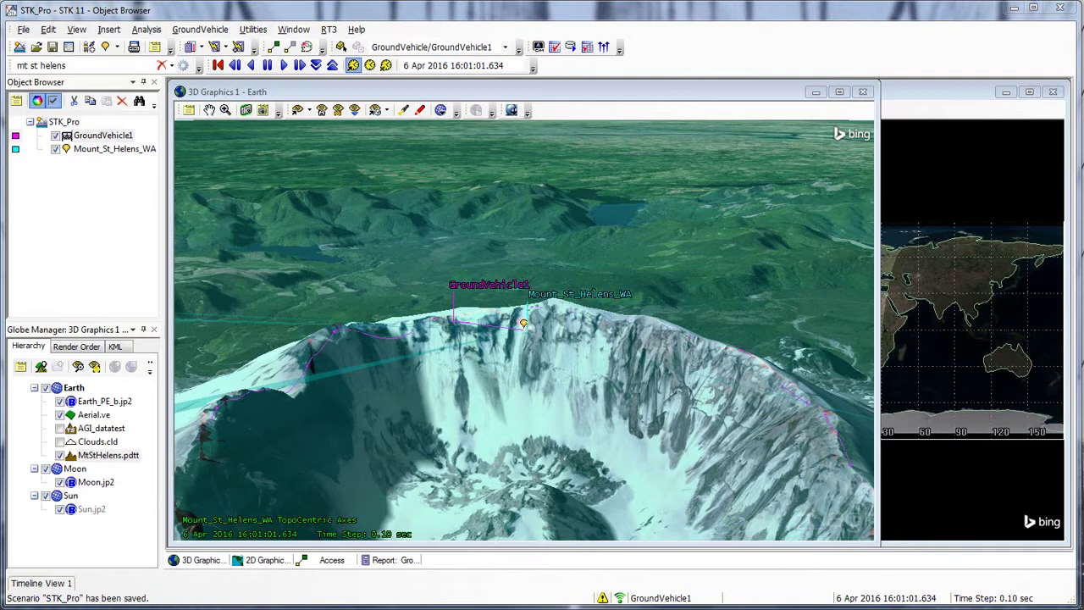
Insert a default Chain object, Chain2, from the Insert New Object dialog.
click(109, 29)
click(119, 44)
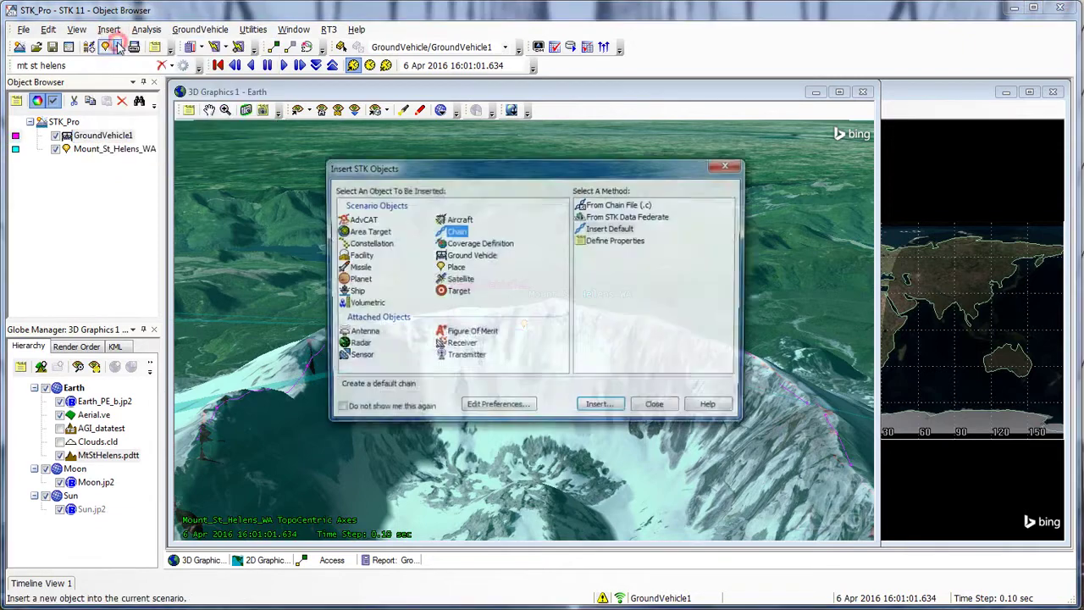
click(456, 231)
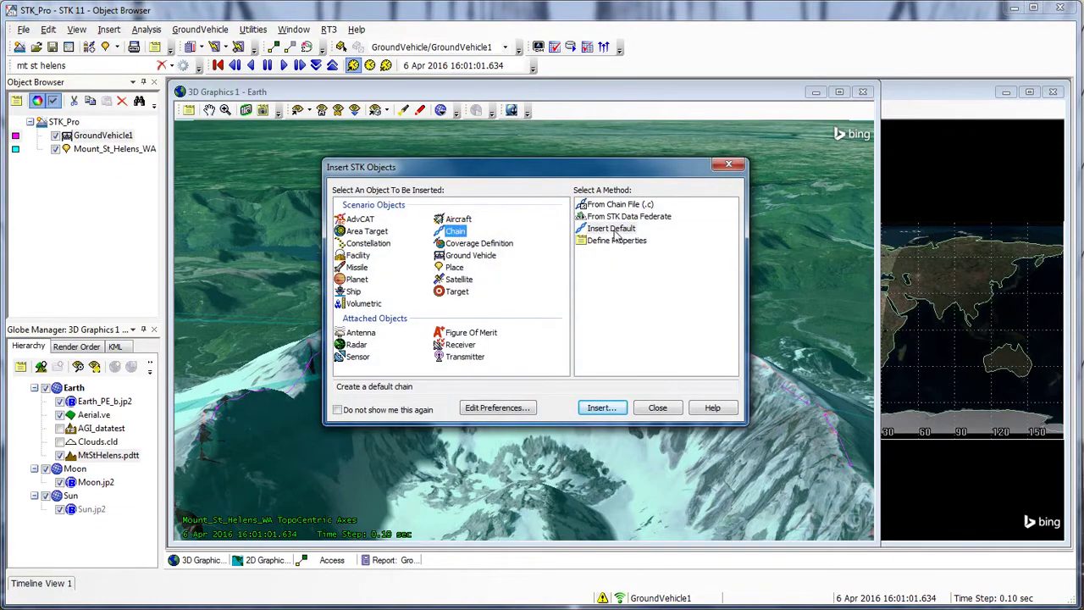
click(614, 230)
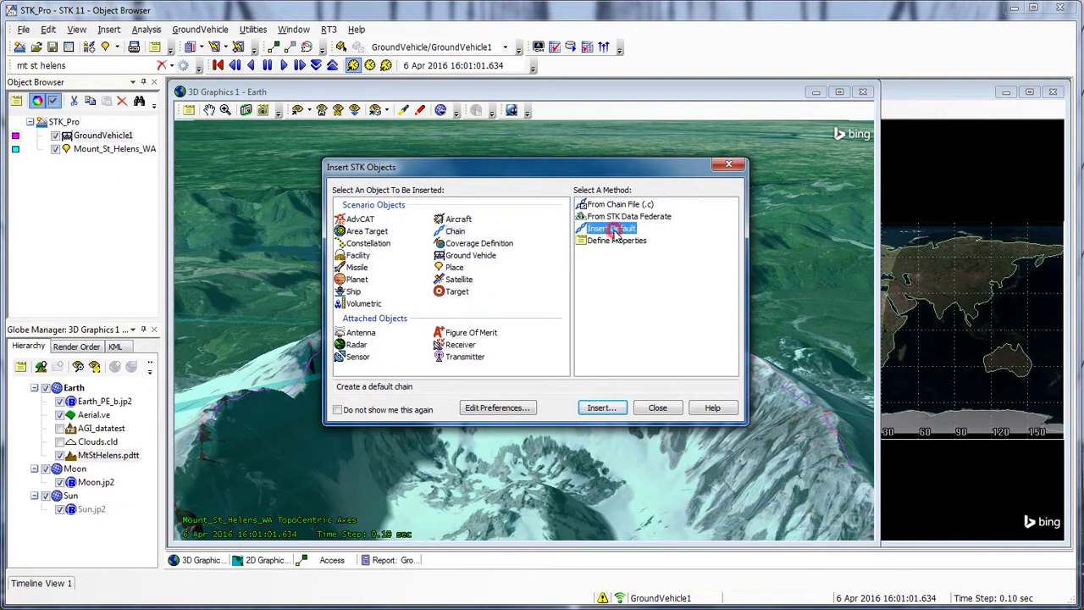
click(608, 408)
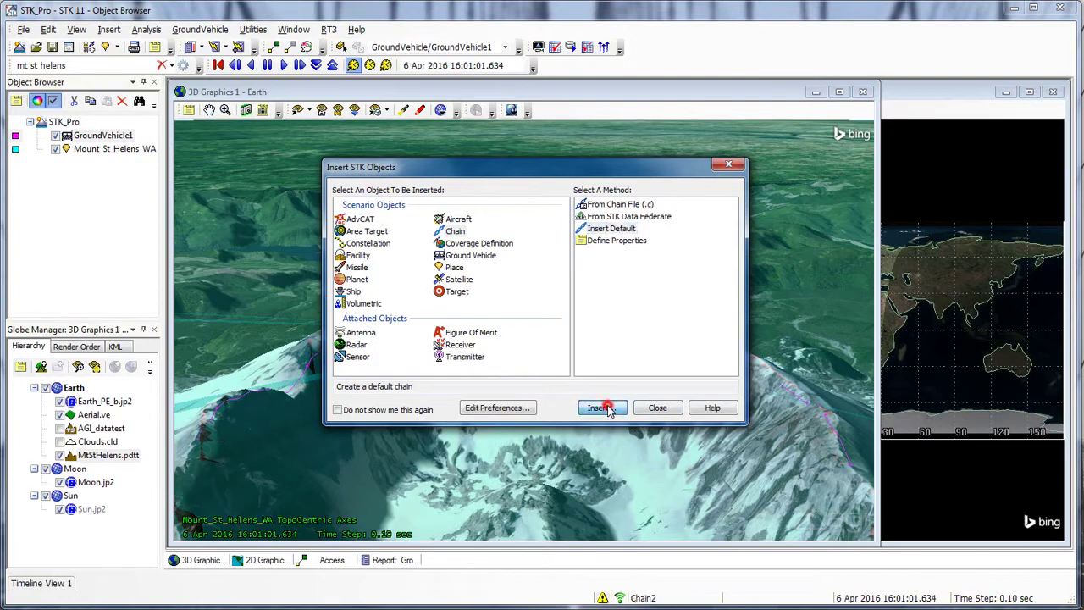
click(657, 409)
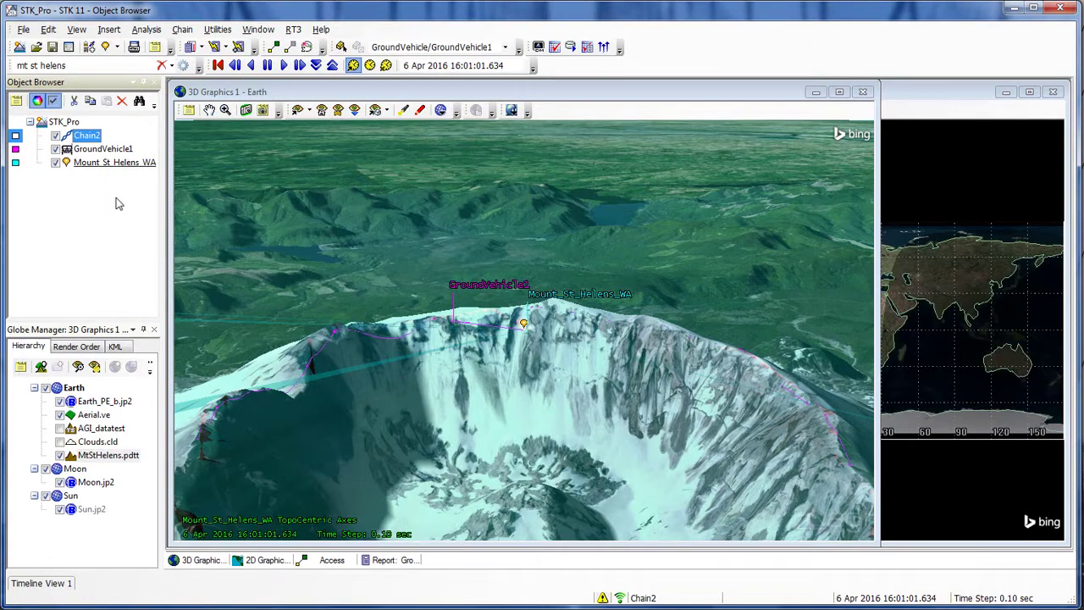
Start a new satellite using the Orbit Wizard.
click(108, 31)
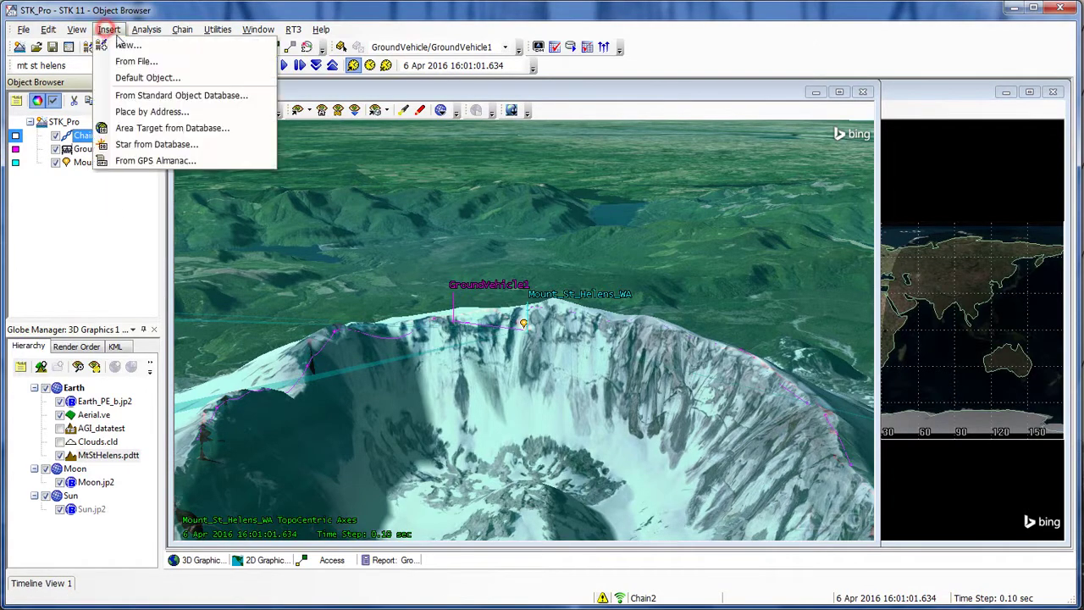
click(127, 46)
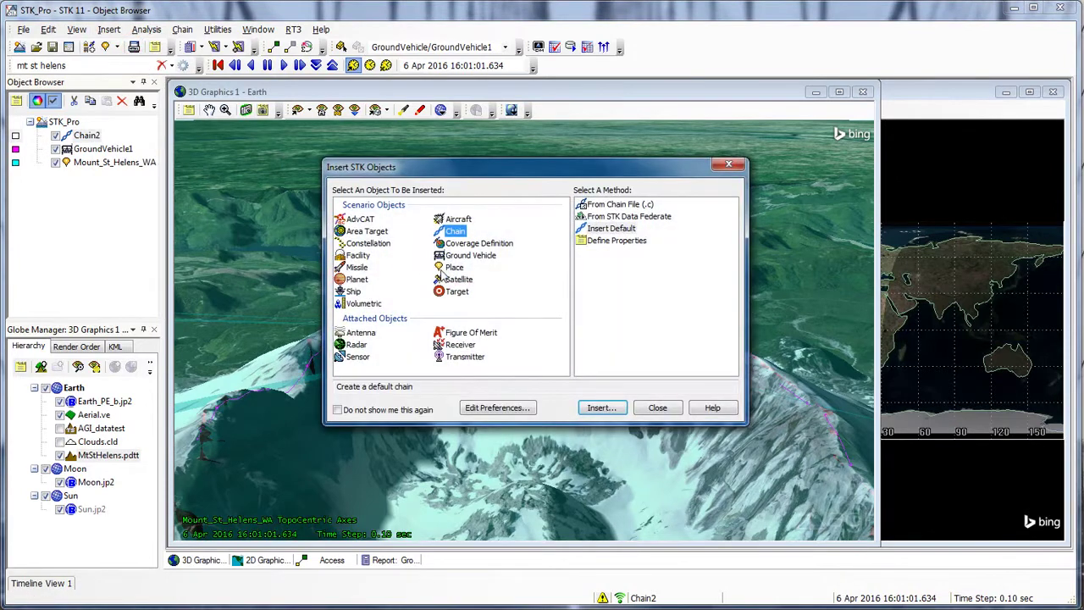
click(464, 286)
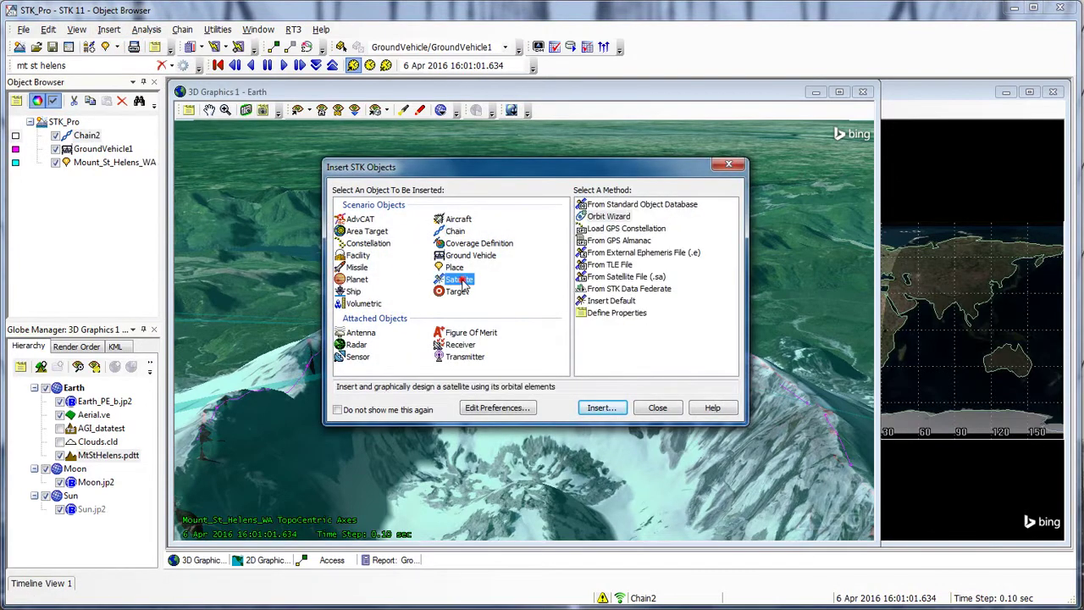
click(599, 217)
click(611, 407)
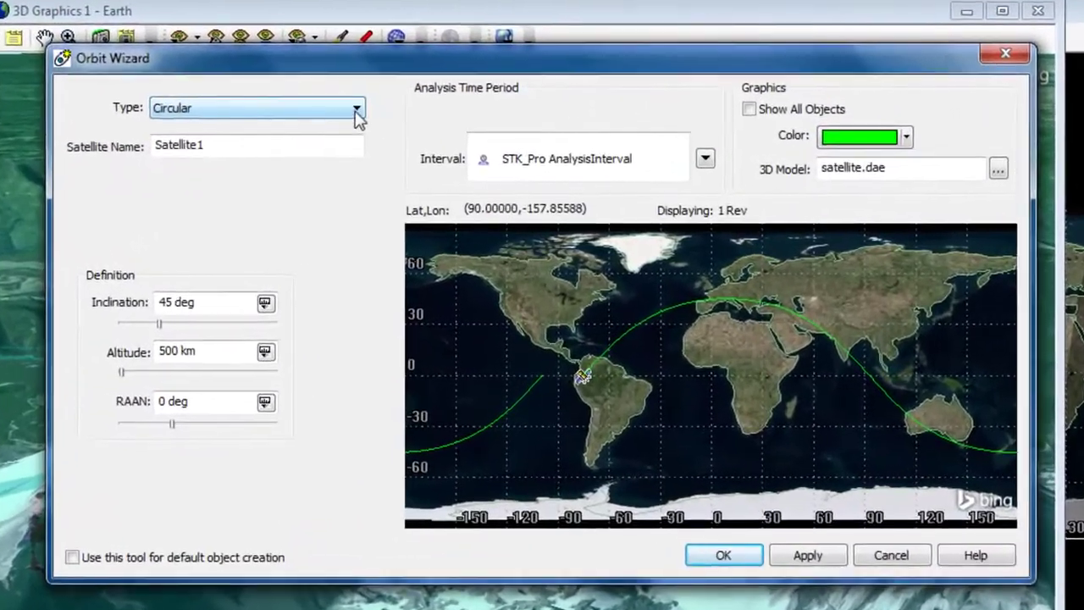
Set the orbit type to Geosynchronous and begin renaming the satellite to GeoSat.
click(356, 110)
click(309, 170)
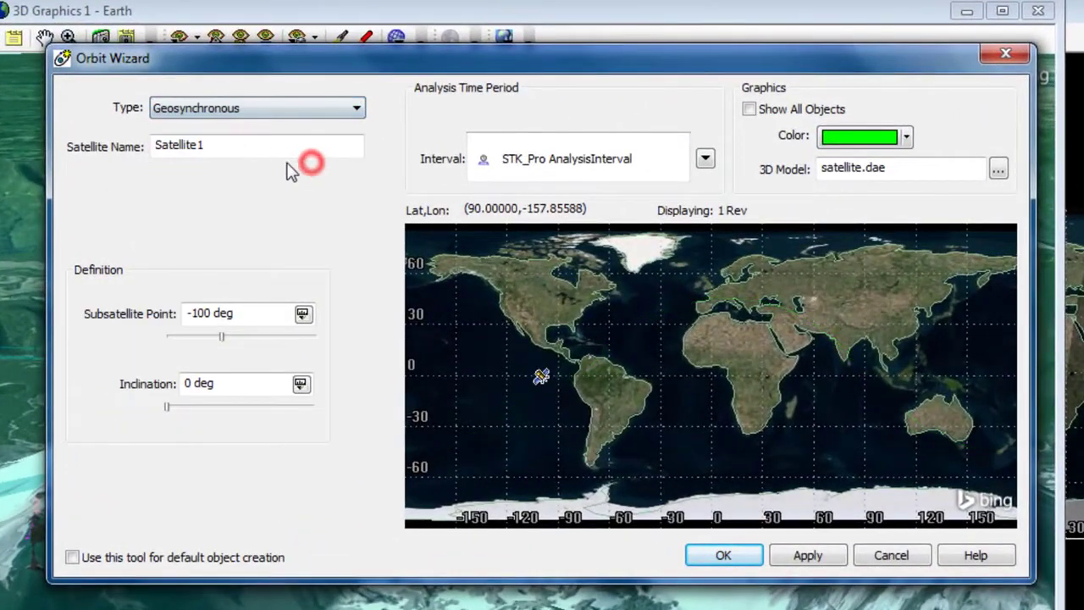
double_click(254, 144)
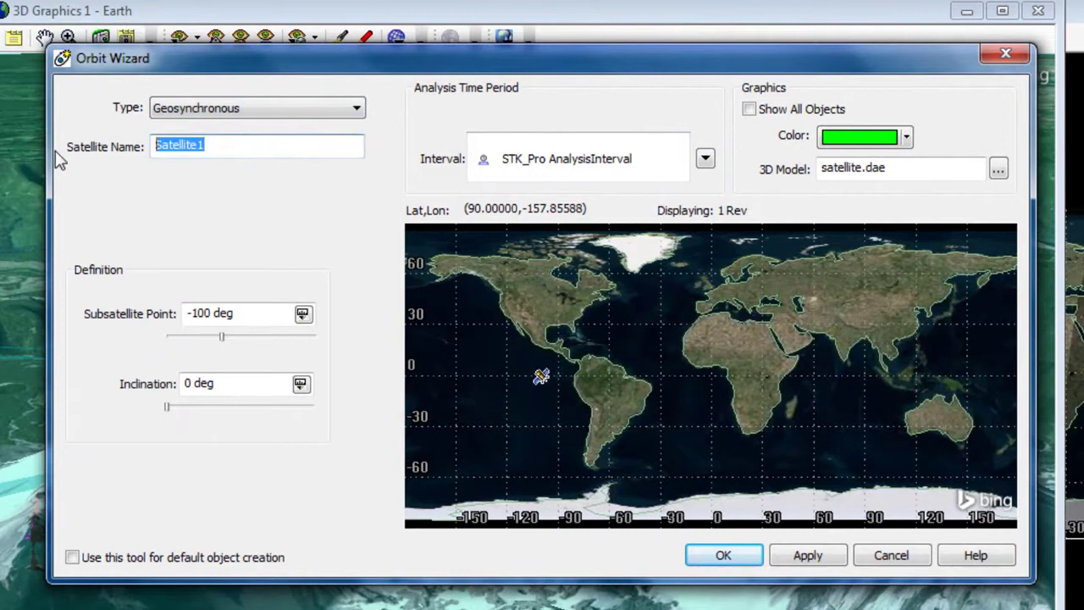
text(GeoSat)
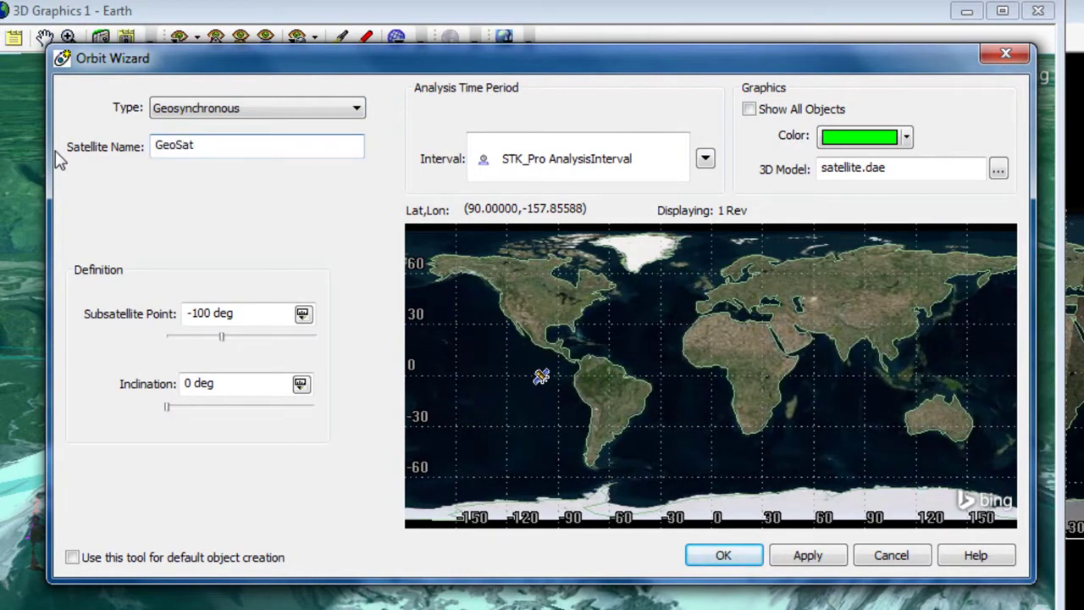
Give GeoSat a -120 deg subsatellite point and 50 deg inclination, then apply and confirm.
drag(168, 407, 210, 411)
click(219, 347)
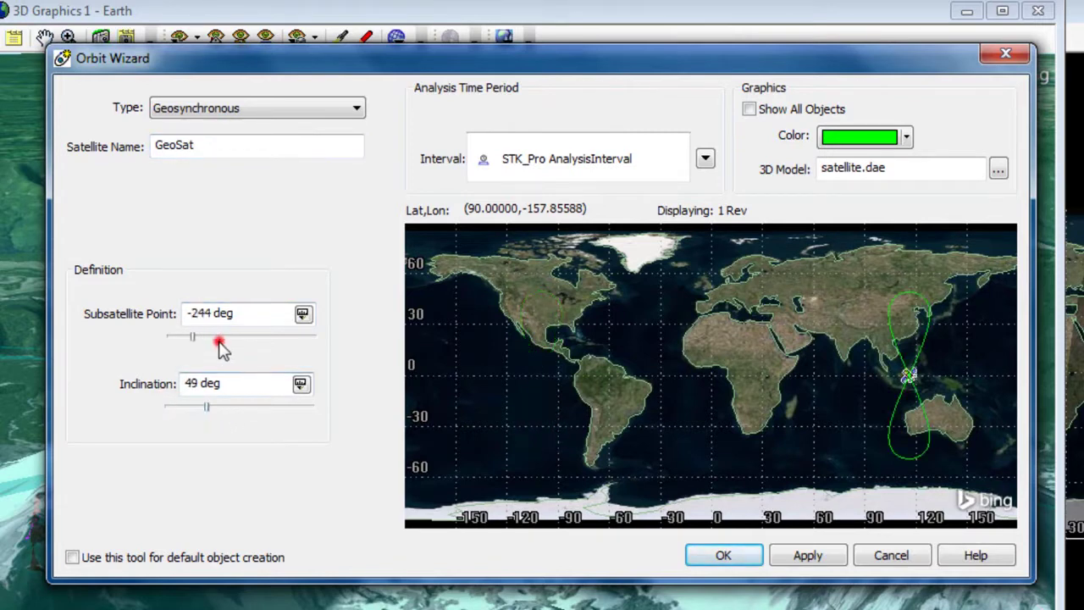
mouse_move(196, 338)
mouse_down()
mouse_move(261, 347)
mouse_move(203, 343)
mouse_move(218, 344)
mouse_up()
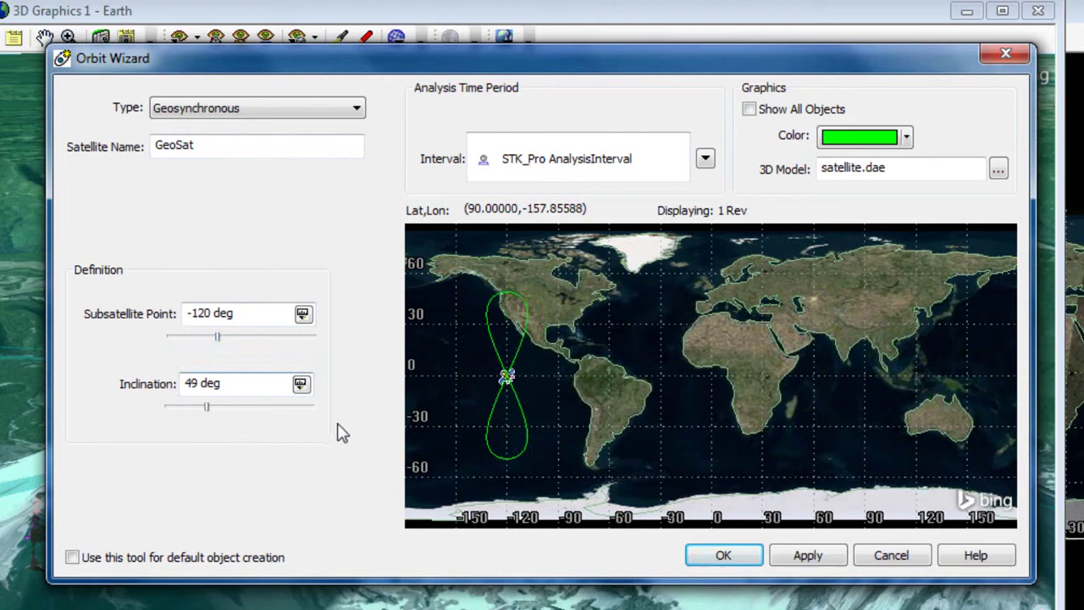
double_click(200, 378)
text(50)
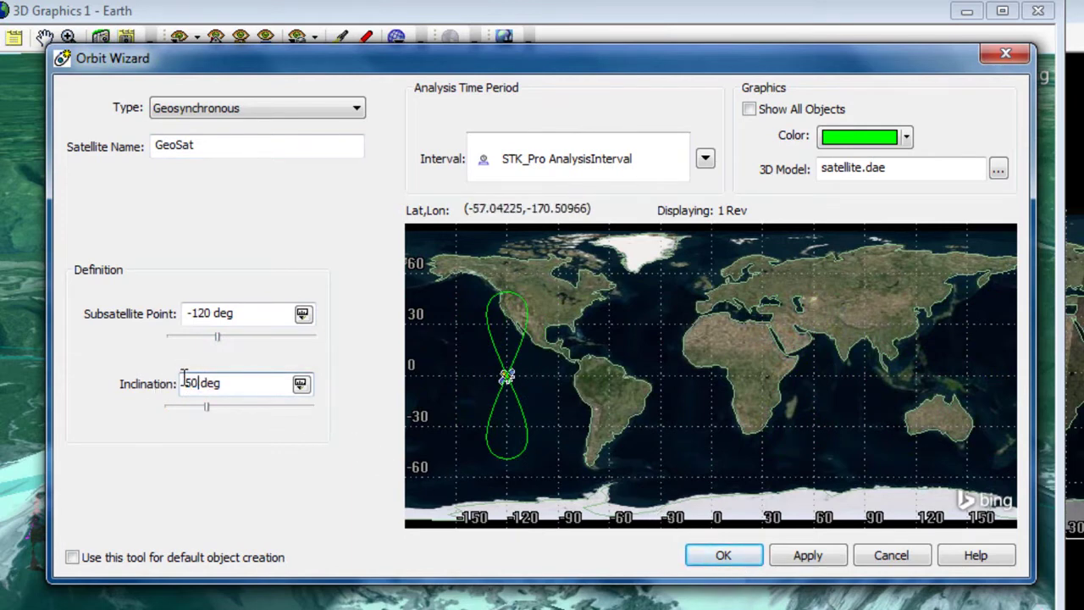
click(804, 561)
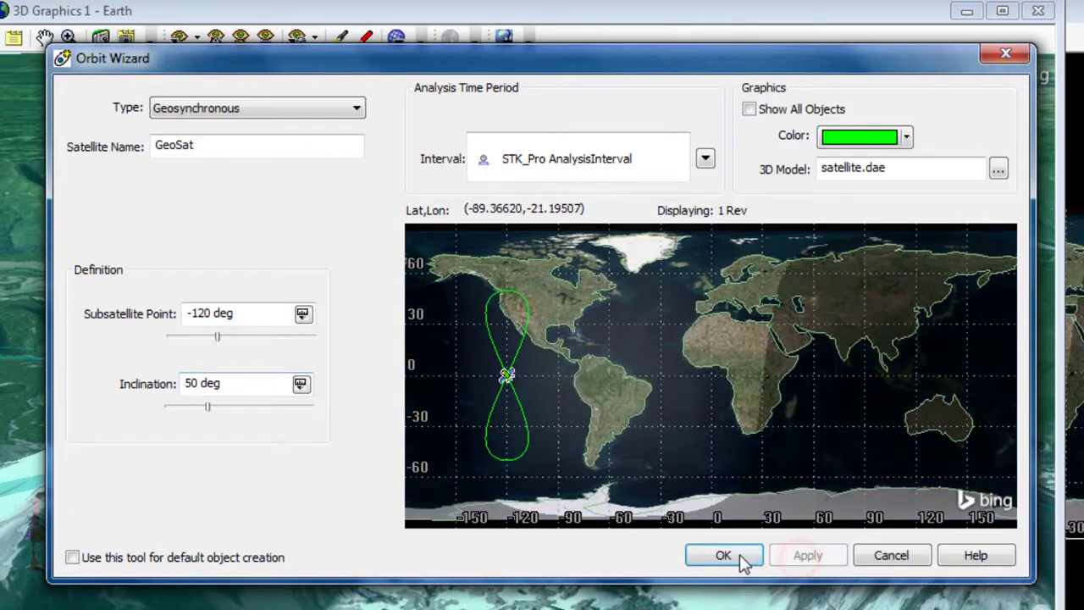
click(724, 556)
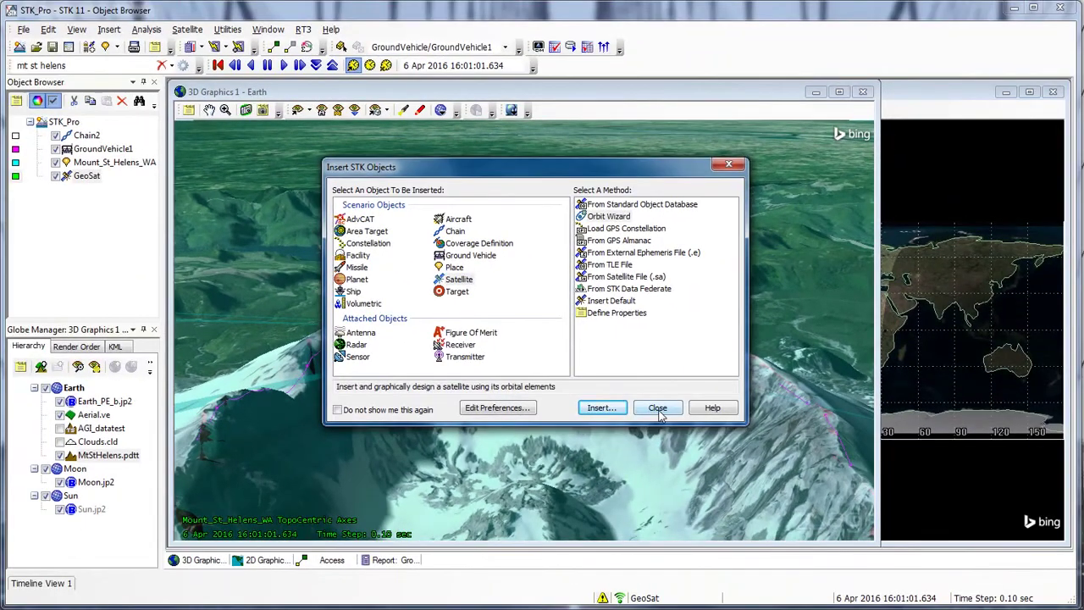
Close the insert dialog and open Chain2's properties.
click(658, 410)
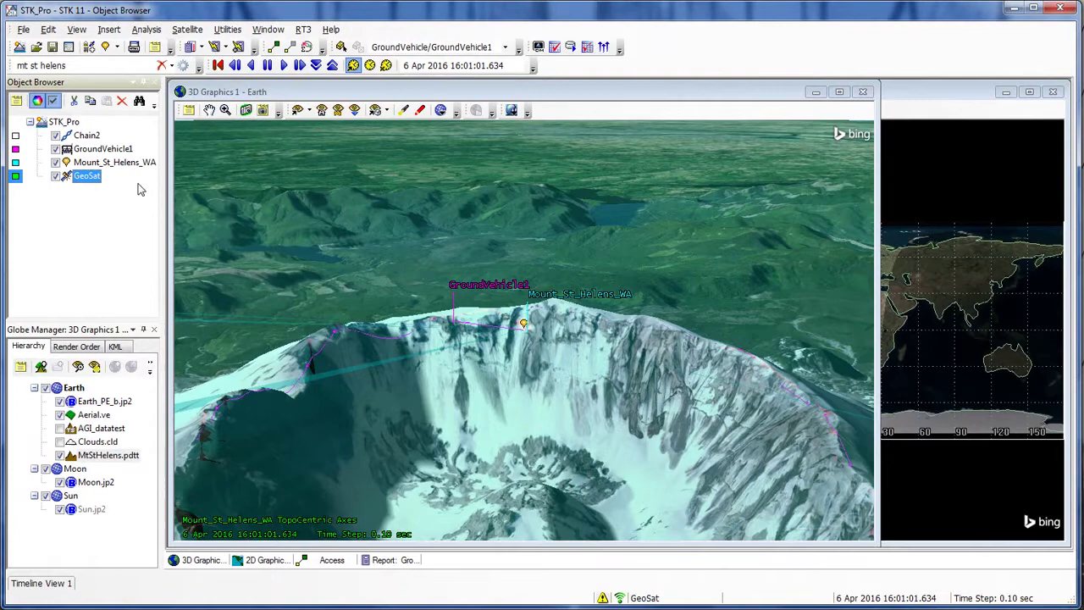
click(87, 135)
right_click(87, 136)
click(112, 146)
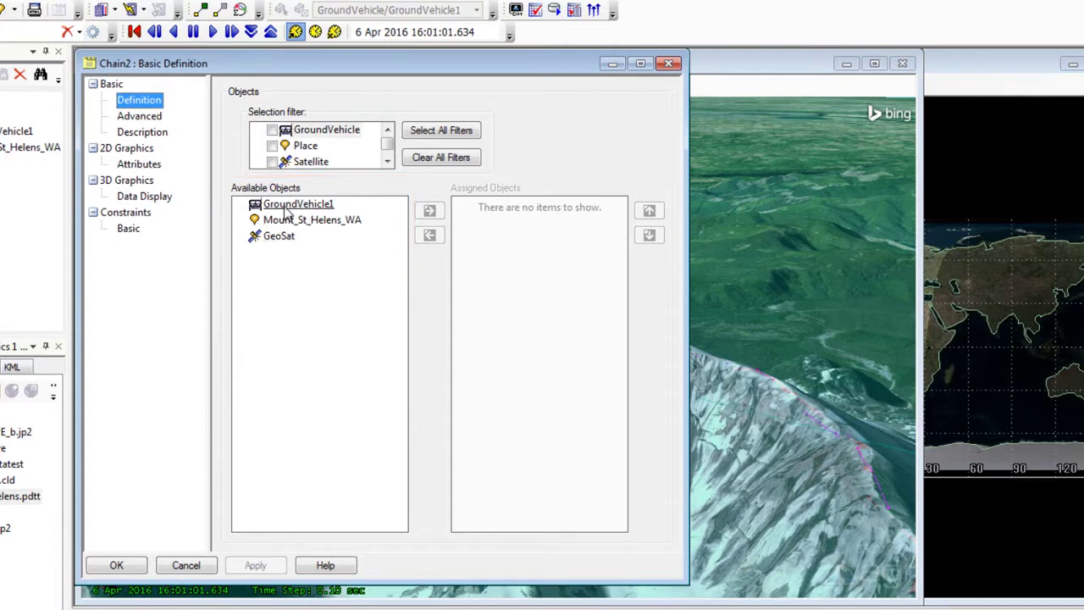
Assign Mount_St_Helens_WA, GeoSat and GroundVehicle1 to Chain2 in order, then apply and confirm.
click(288, 219)
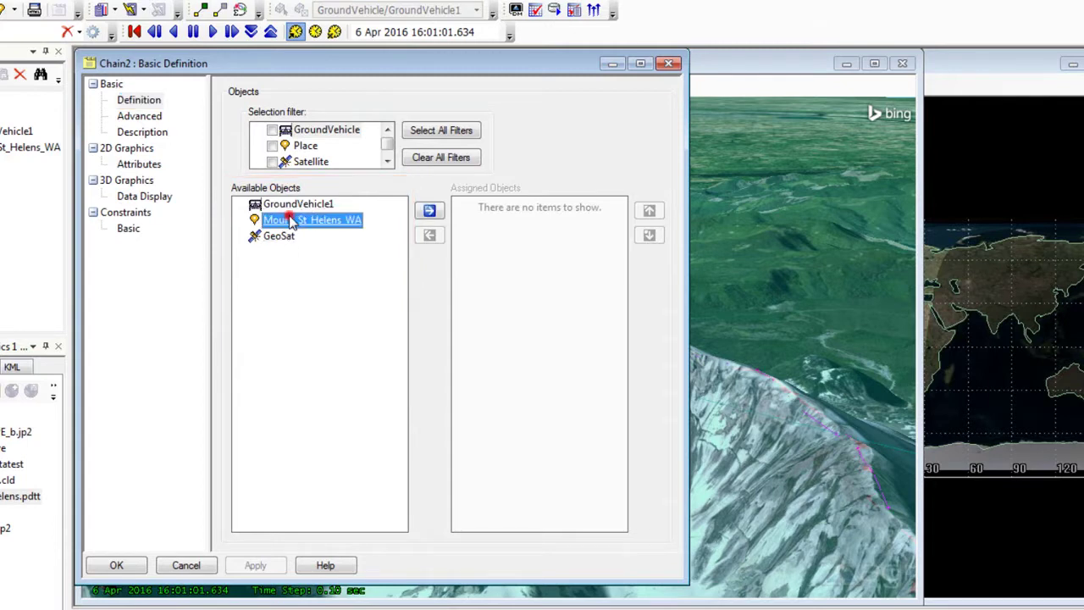
click(429, 210)
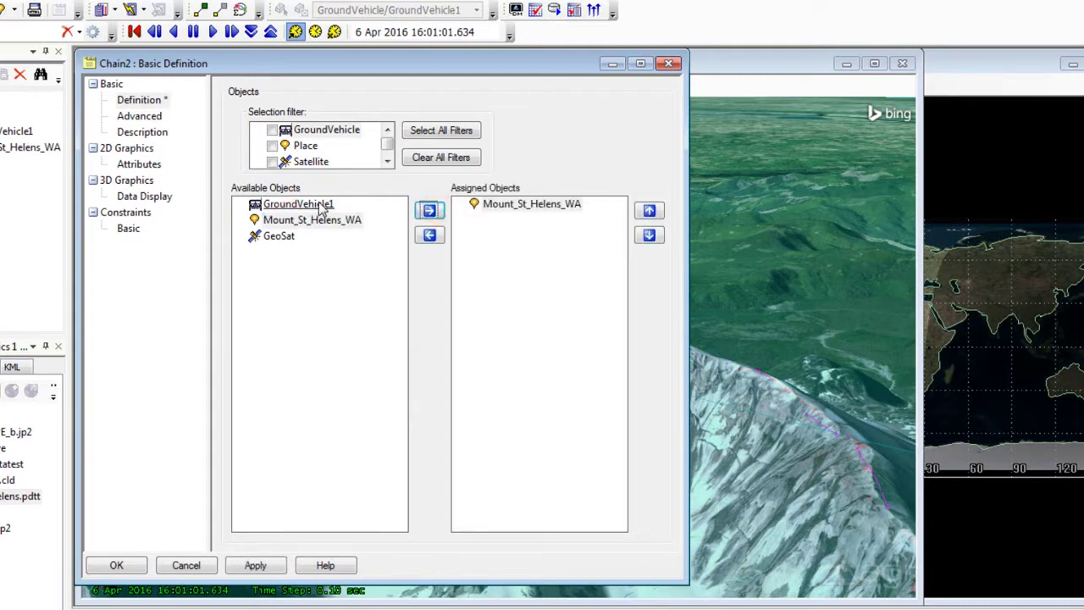
click(292, 237)
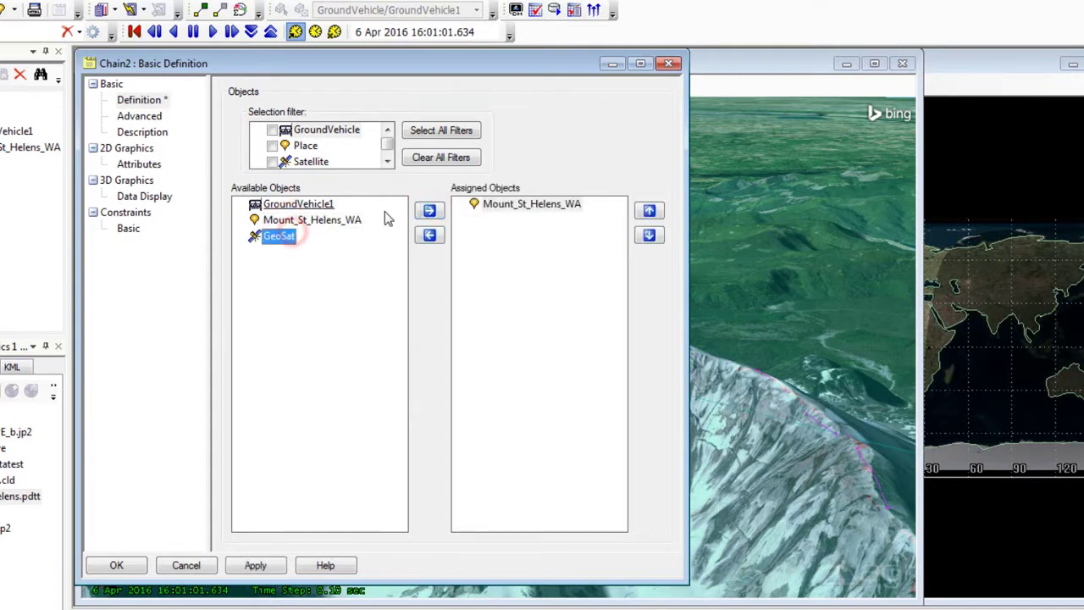
click(428, 211)
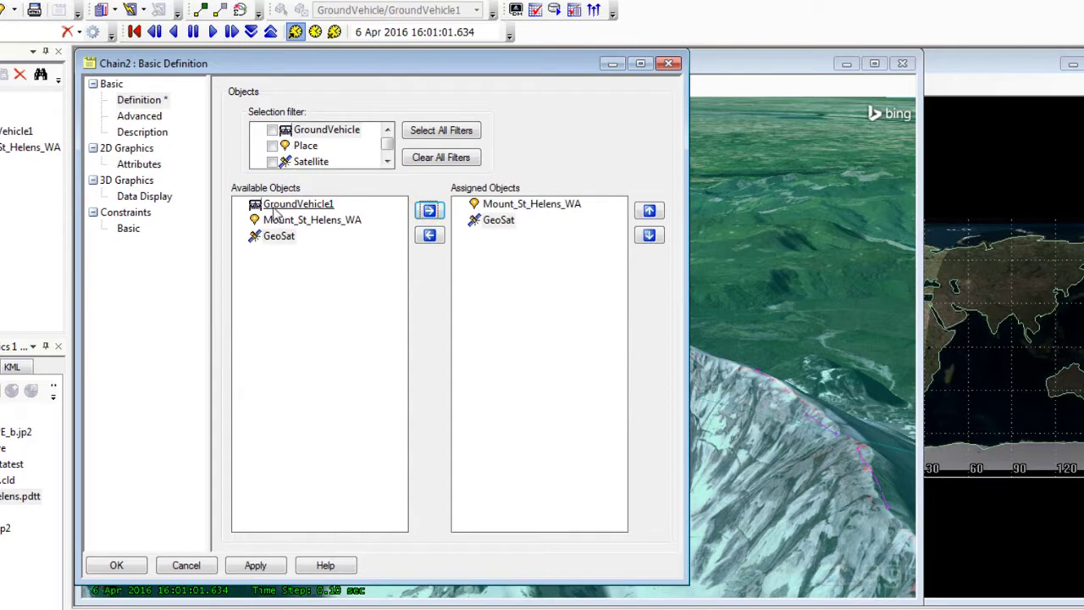
click(280, 206)
click(428, 212)
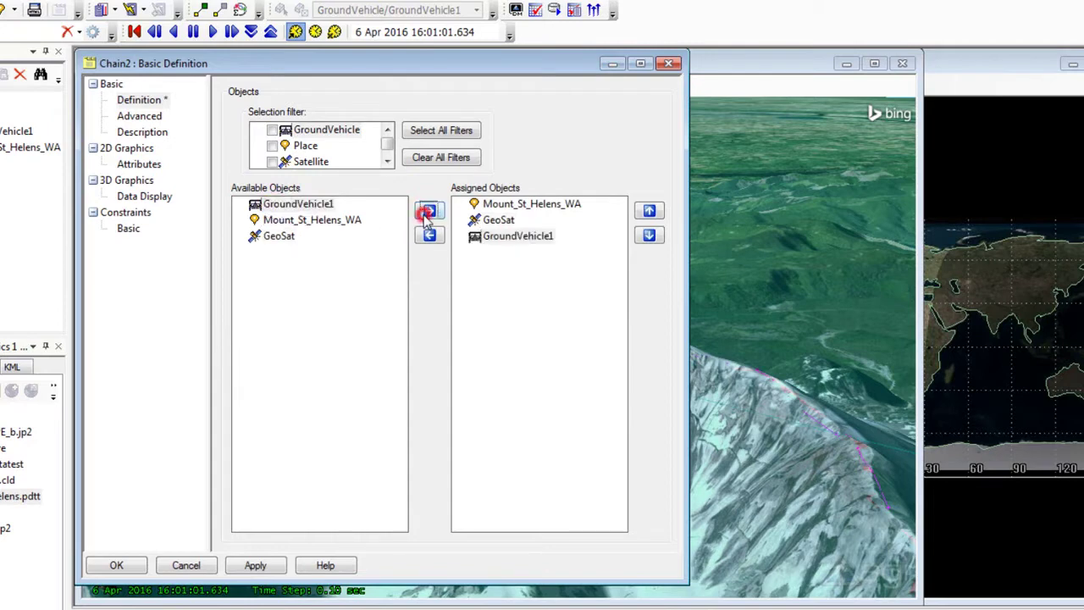
click(251, 569)
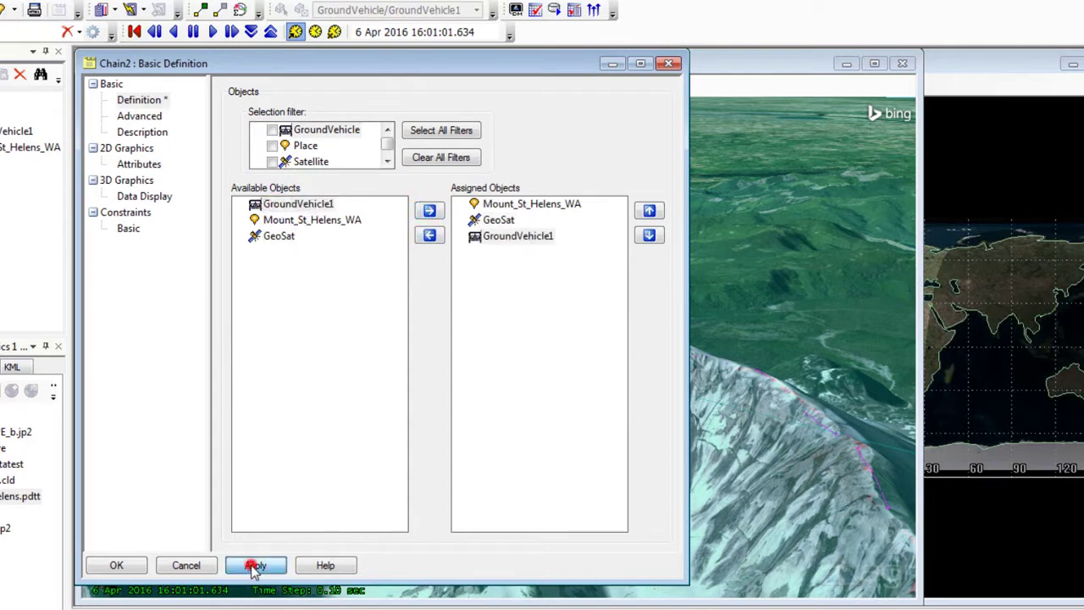
click(118, 566)
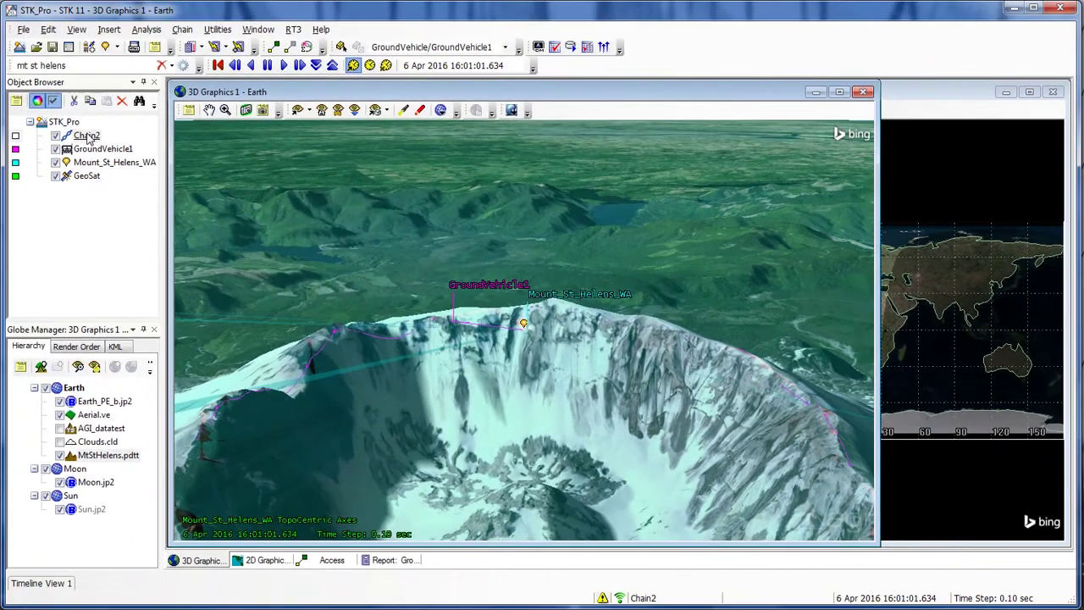
Compute Chain2's accesses.
right_click(89, 140)
click(179, 217)
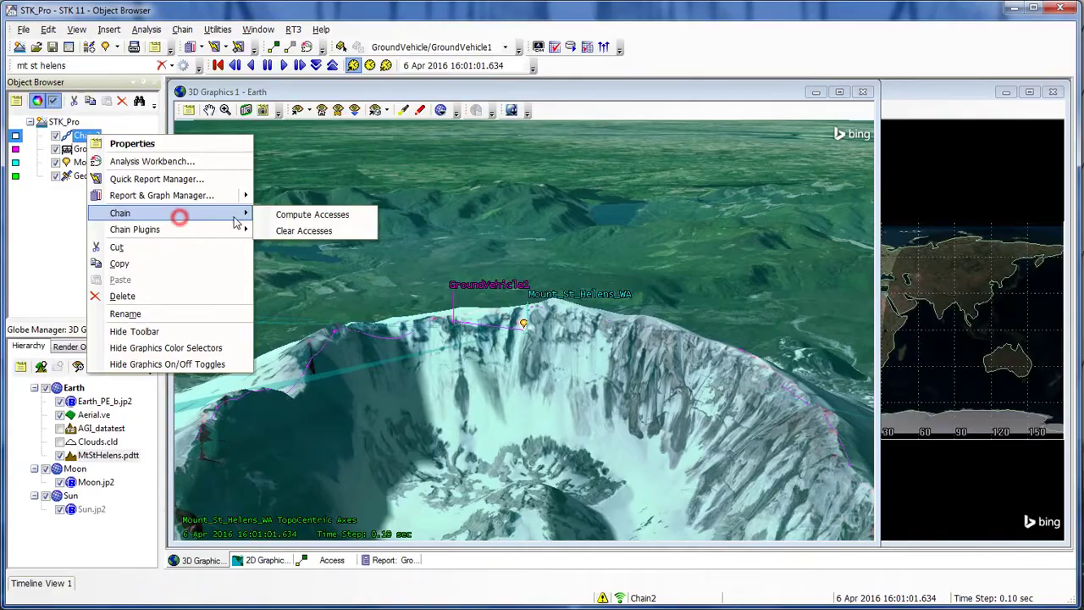
click(301, 217)
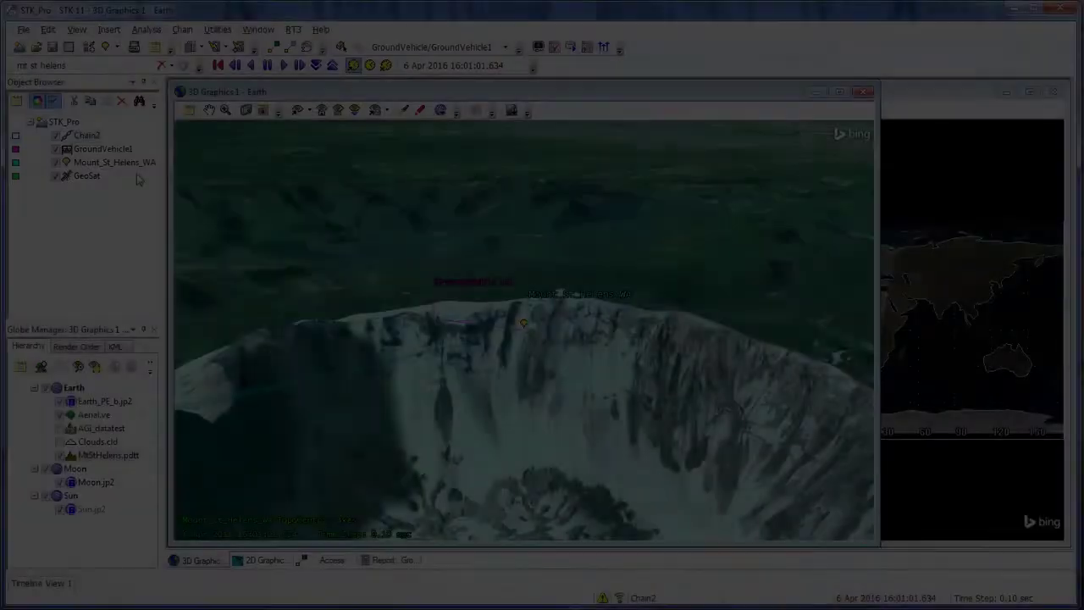
Generate Chain2's Access Data report in the Report & Graph Manager, then close it.
right_click(87, 137)
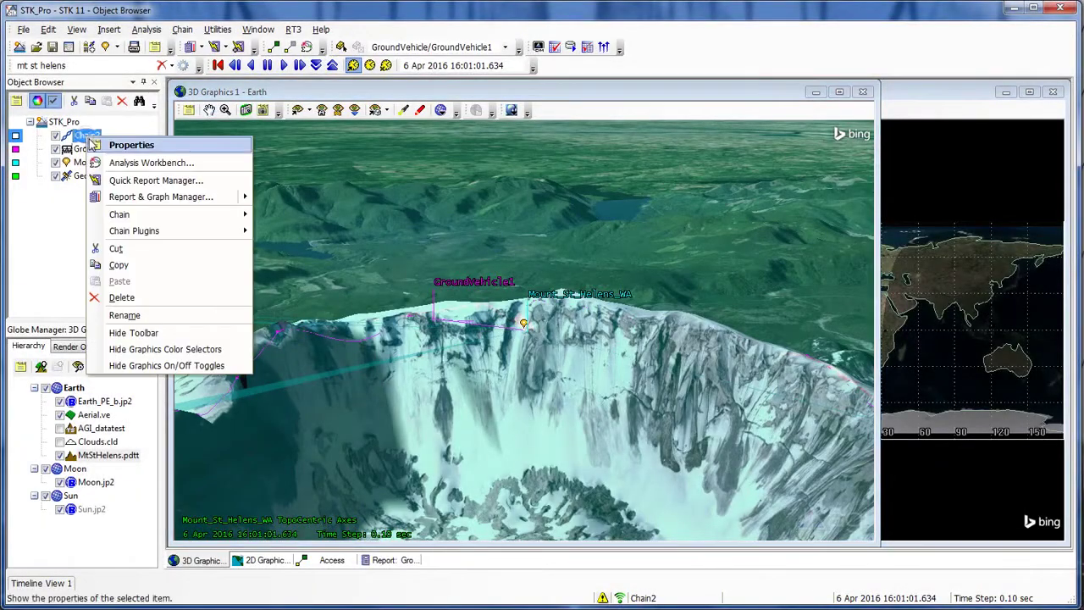
click(193, 202)
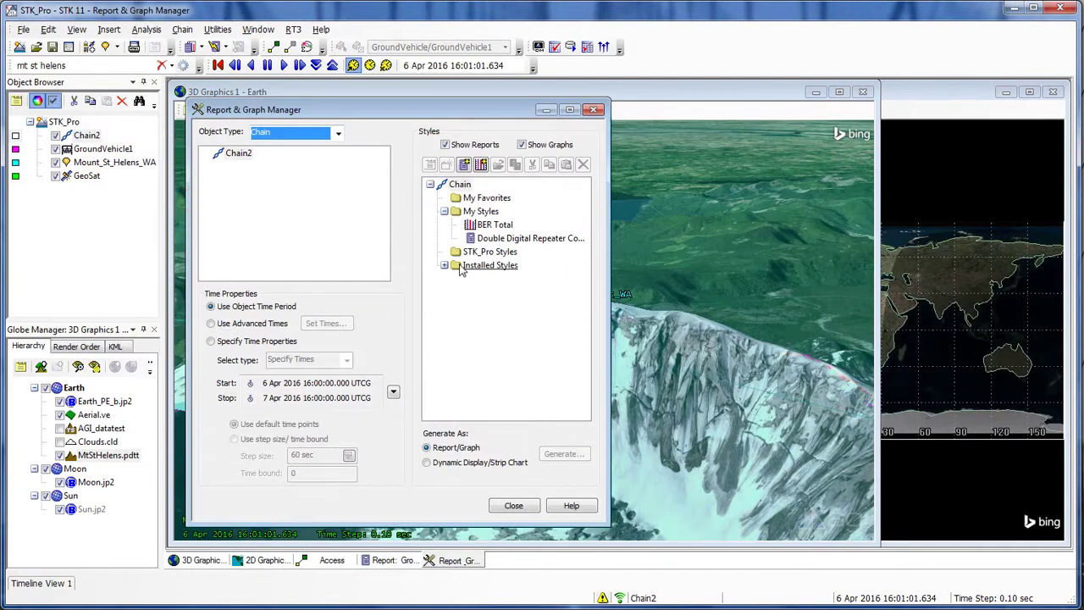
click(444, 266)
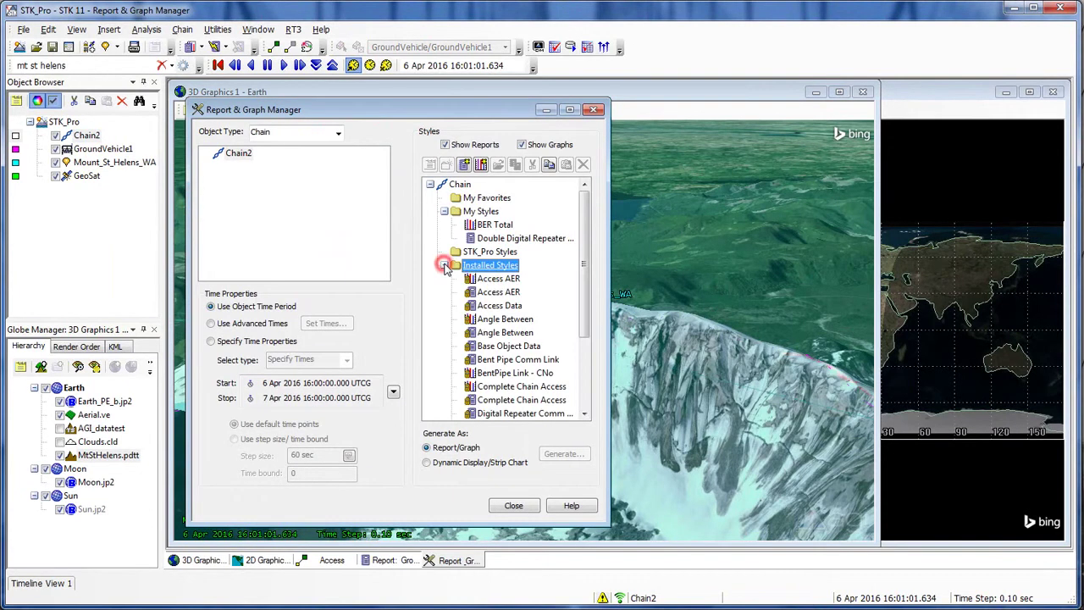
click(508, 307)
click(563, 454)
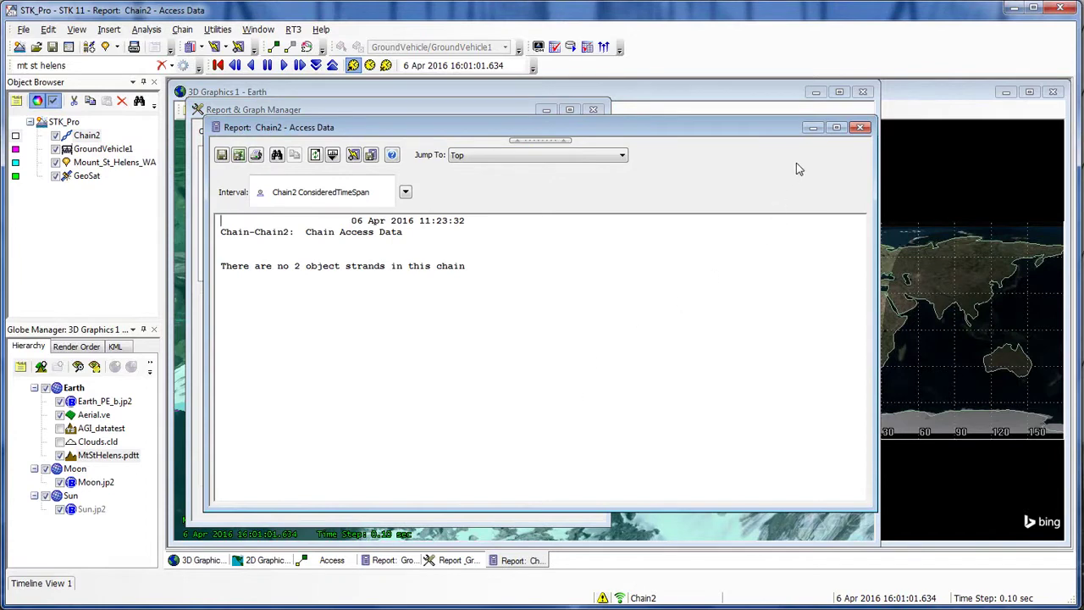
click(859, 127)
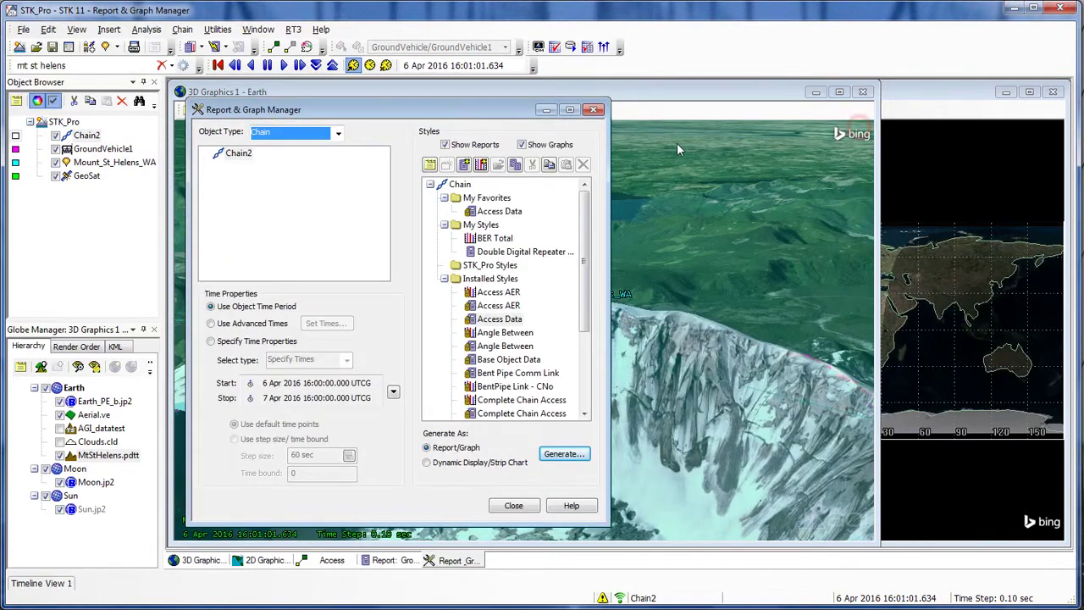
click(594, 111)
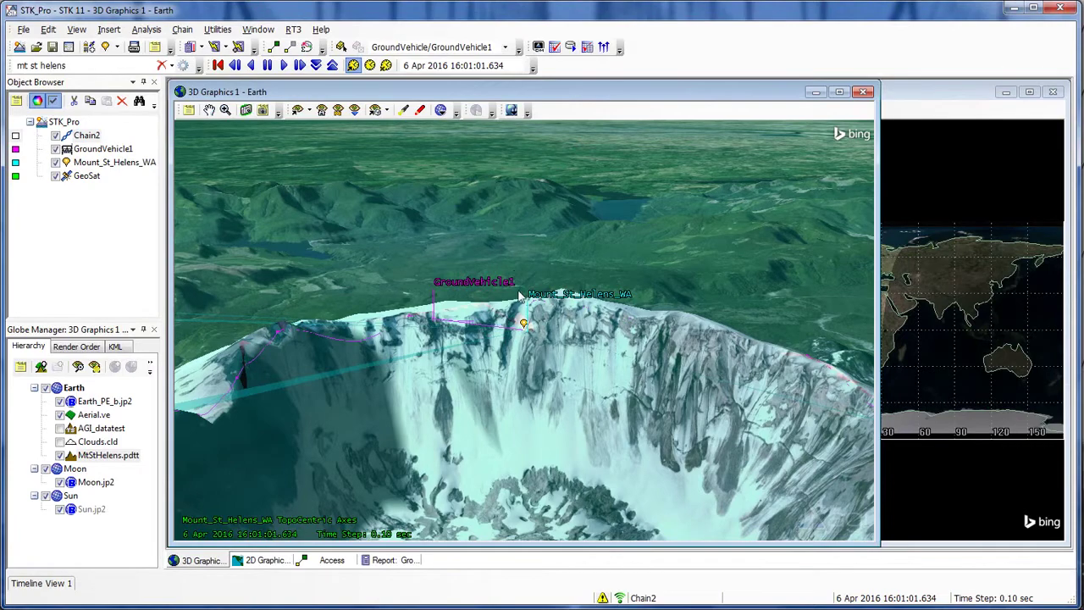
Zoom out and tilt the 3D view to look straight down on the Mount St Helens crater.
mouse_move(540, 347)
right_down()
mouse_move(552, 398)
mouse_move(540, 326)
right_up()
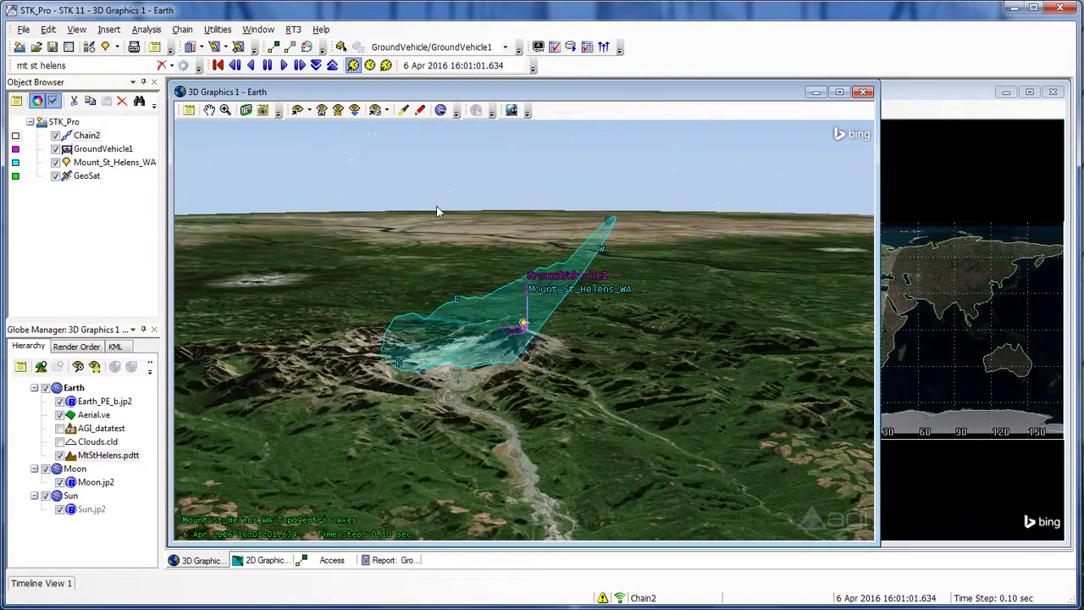
mouse_move(566, 343)
right_down()
mouse_move(557, 366)
mouse_move(571, 424)
right_up()
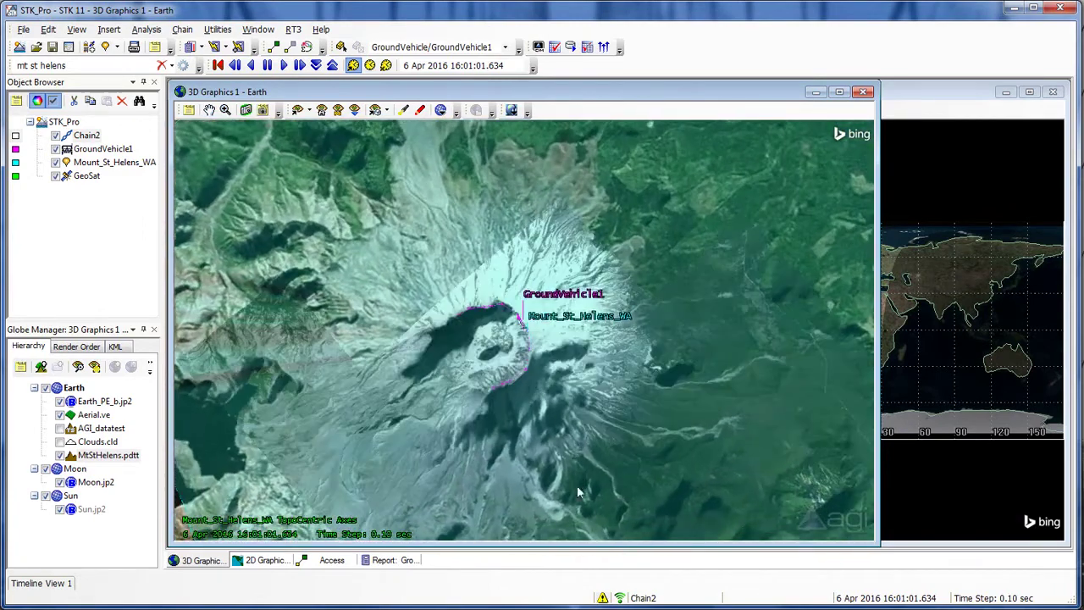
Put Mount_St_Helens_WA into 3D editing and drag it slightly along the crater rim.
click(419, 47)
click(417, 74)
click(341, 47)
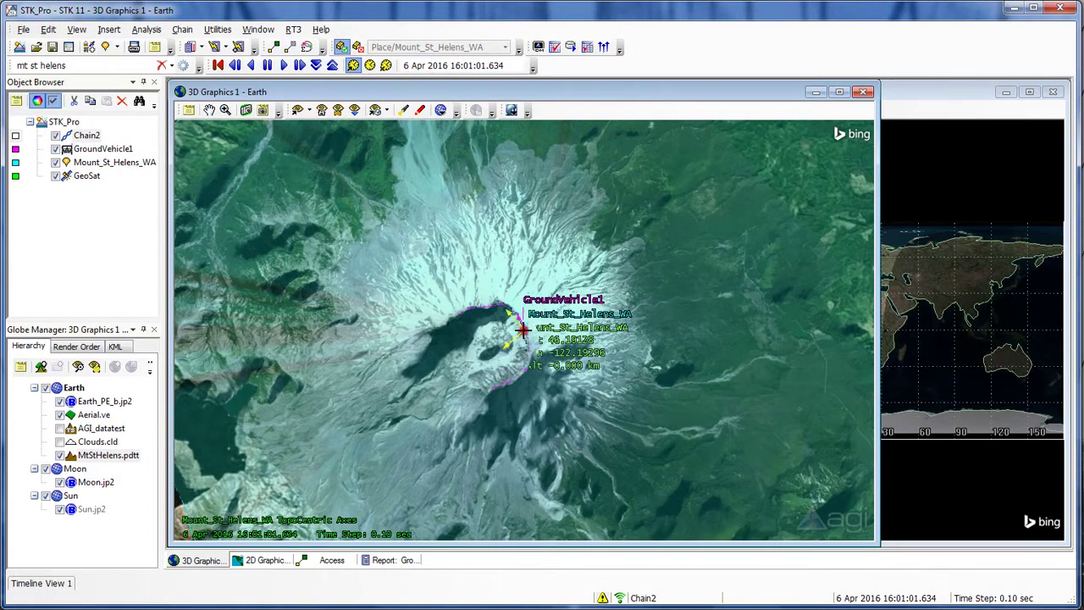
drag(525, 335, 526, 326)
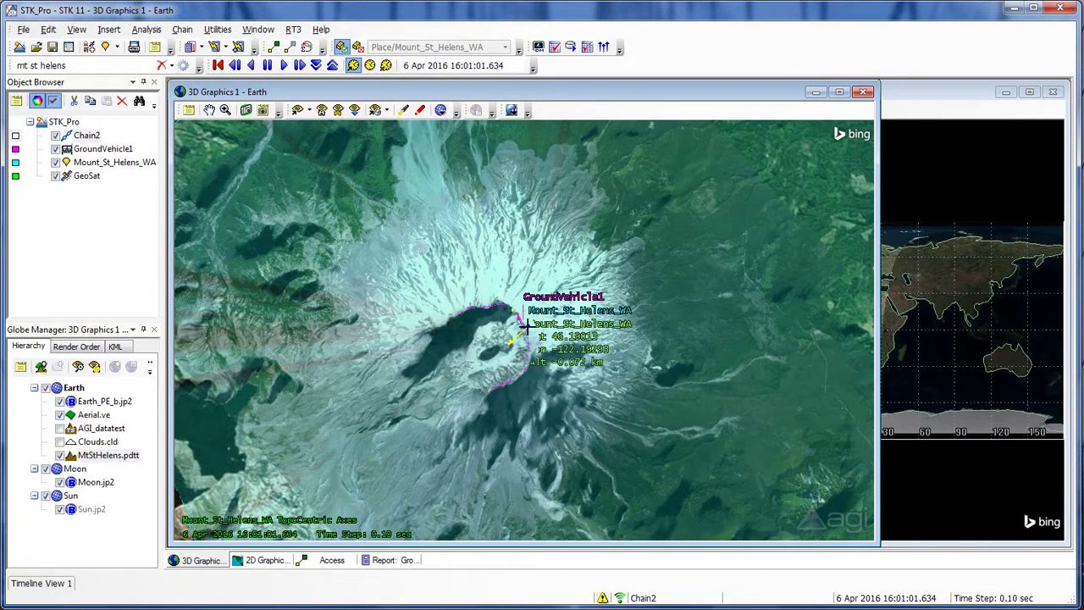
Accept the moved place and tilt and zoom to show access lines rising toward GeoSat.
click(341, 47)
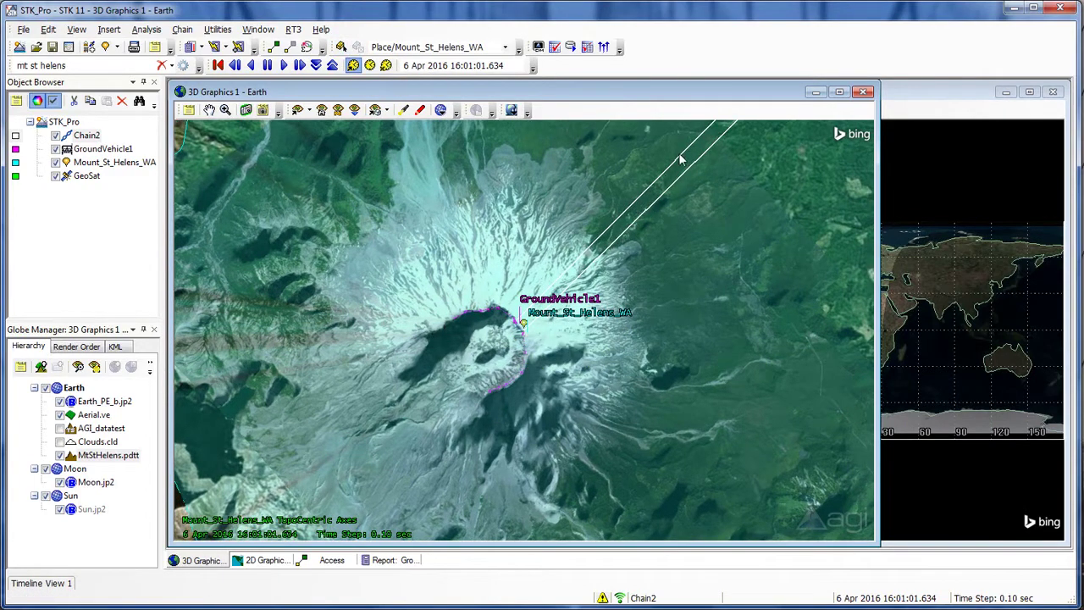
drag(522, 385, 593, 249)
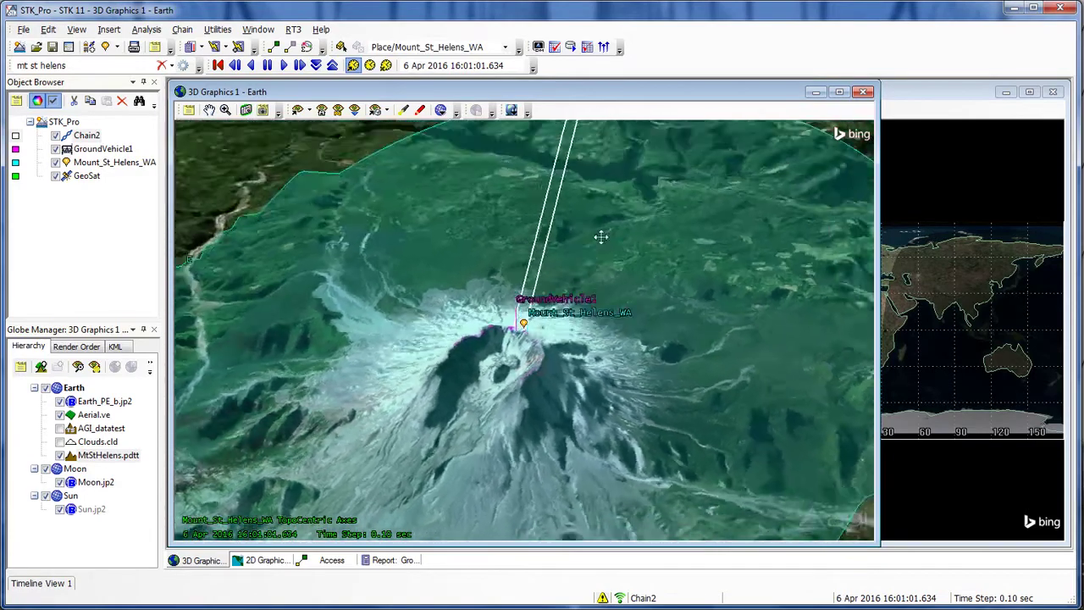
scroll(535, 407, up, 3)
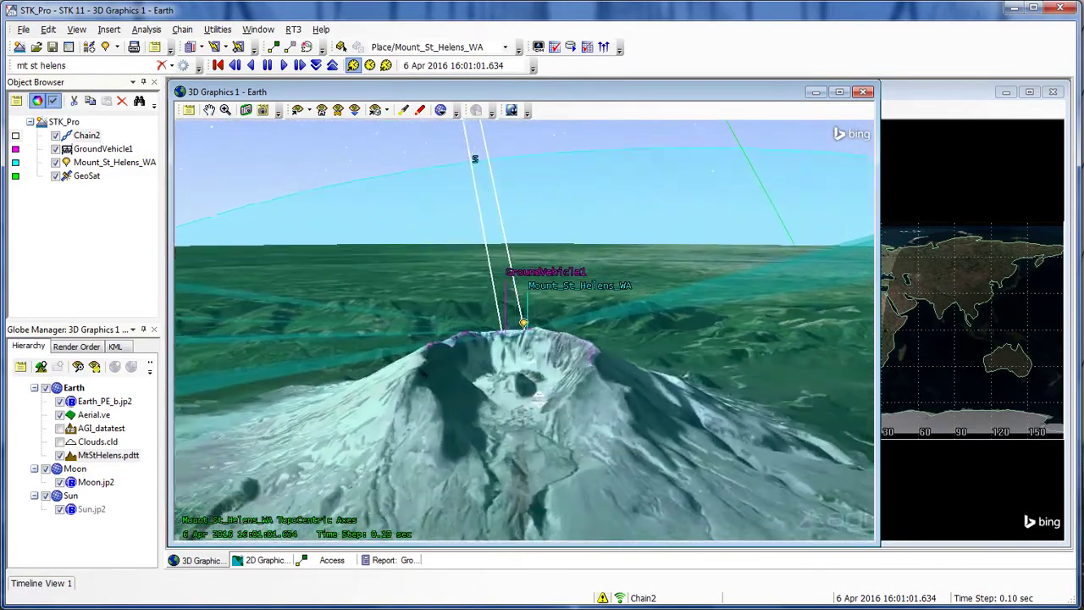
scroll(535, 407, up, 3)
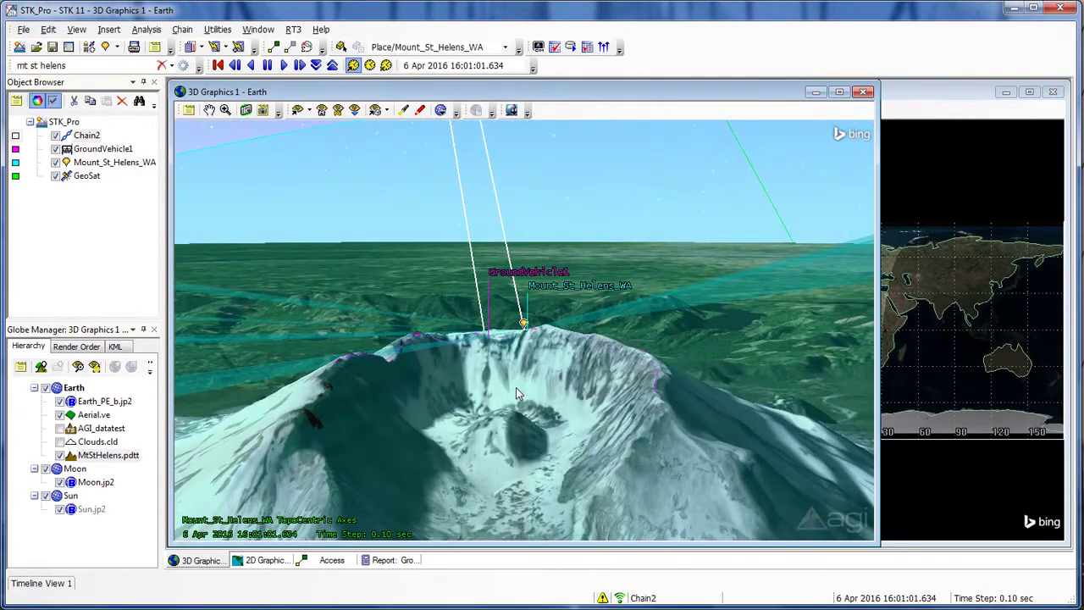
mouse_move(535, 432)
mouse_down()
mouse_move(505, 242)
mouse_move(537, 378)
mouse_move(514, 388)
mouse_up()
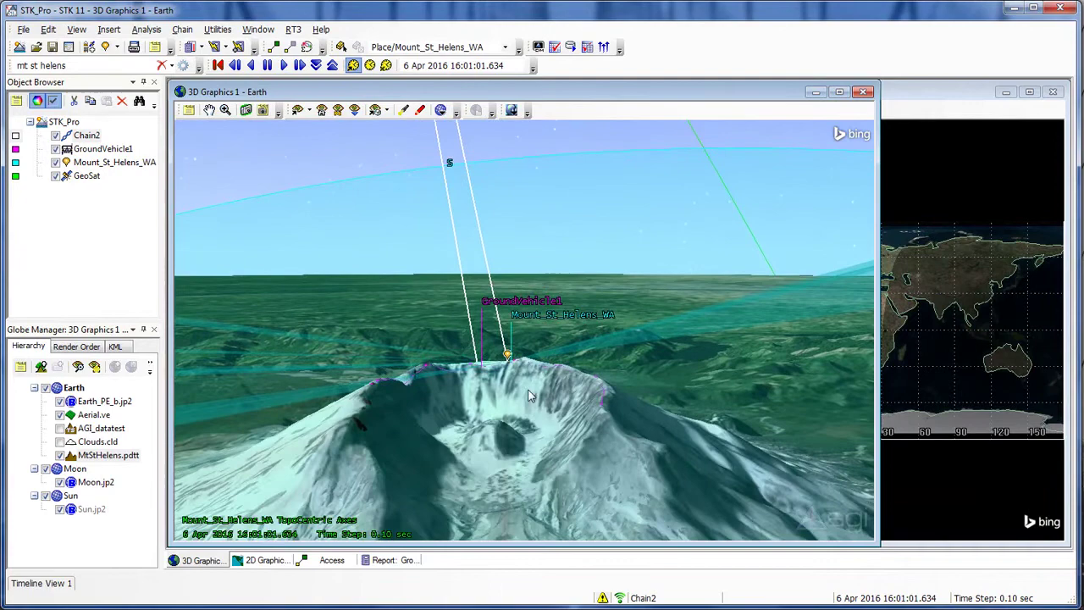
right_drag(513, 388, 526, 413)
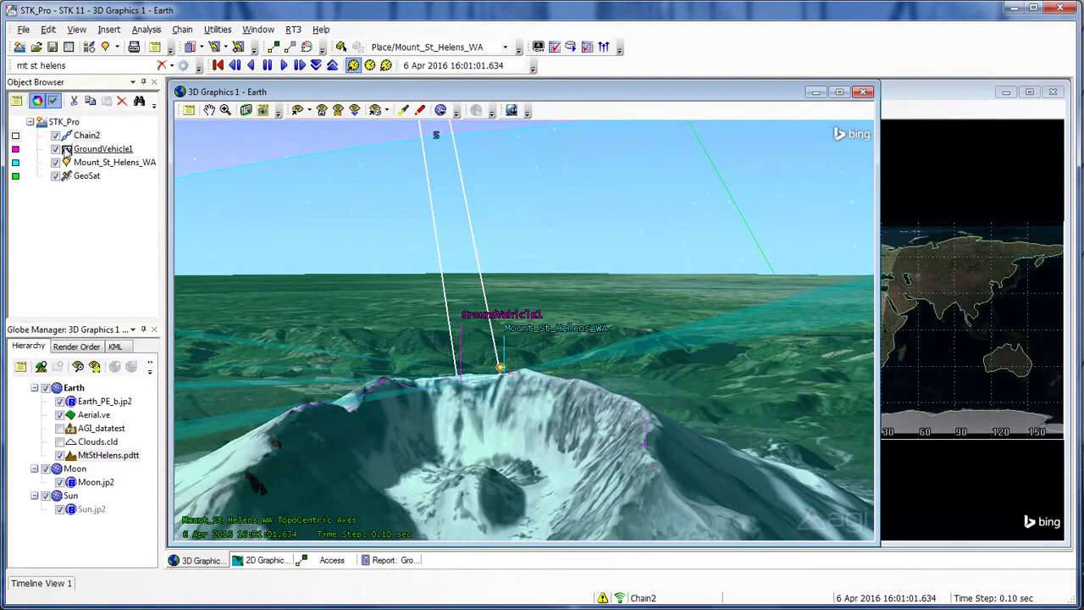
click(82, 137)
Generate the Complete Chain Access report for Chain2, showing one 144.845-second access.
right_click(82, 140)
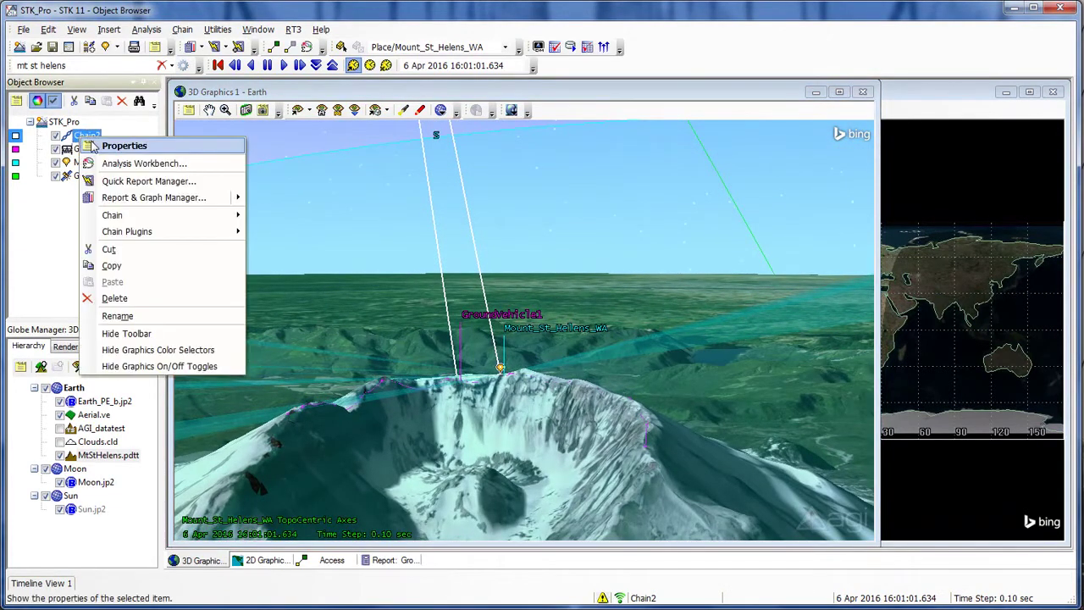
click(138, 203)
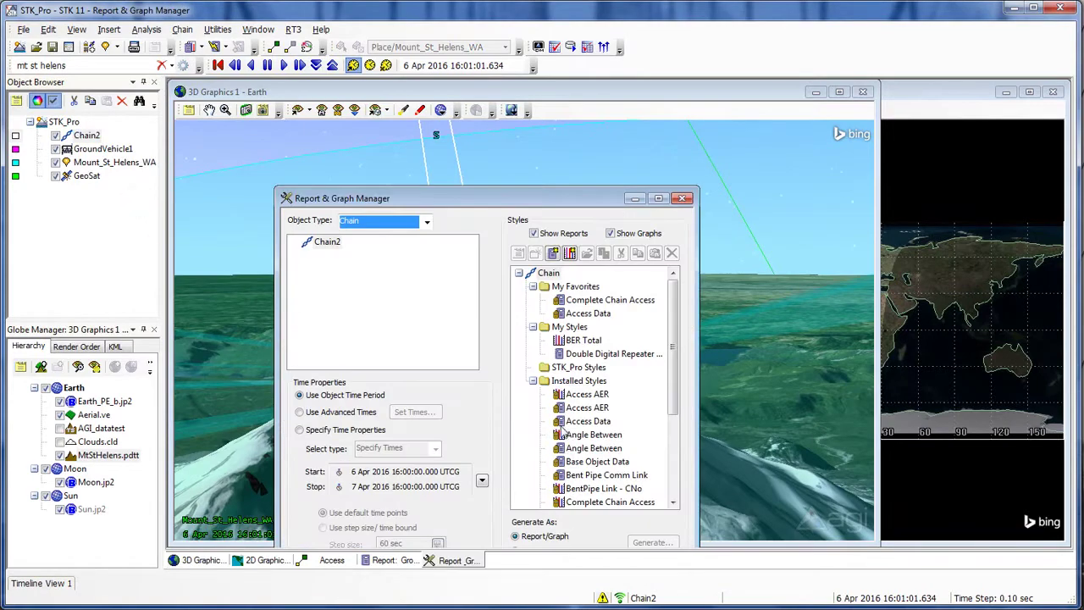
drag(672, 382, 669, 432)
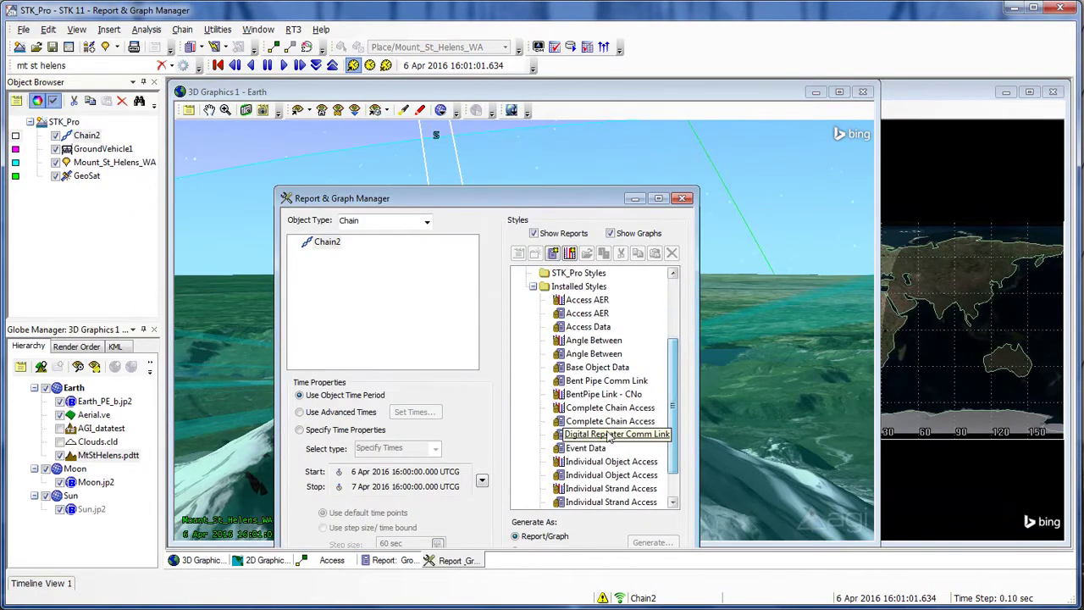
click(606, 421)
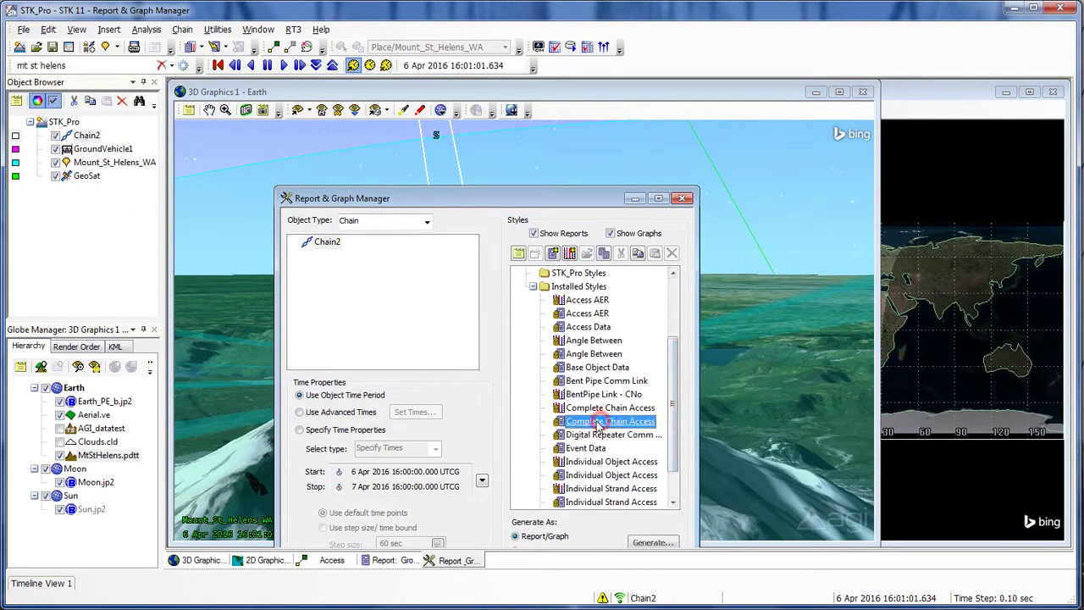
click(651, 542)
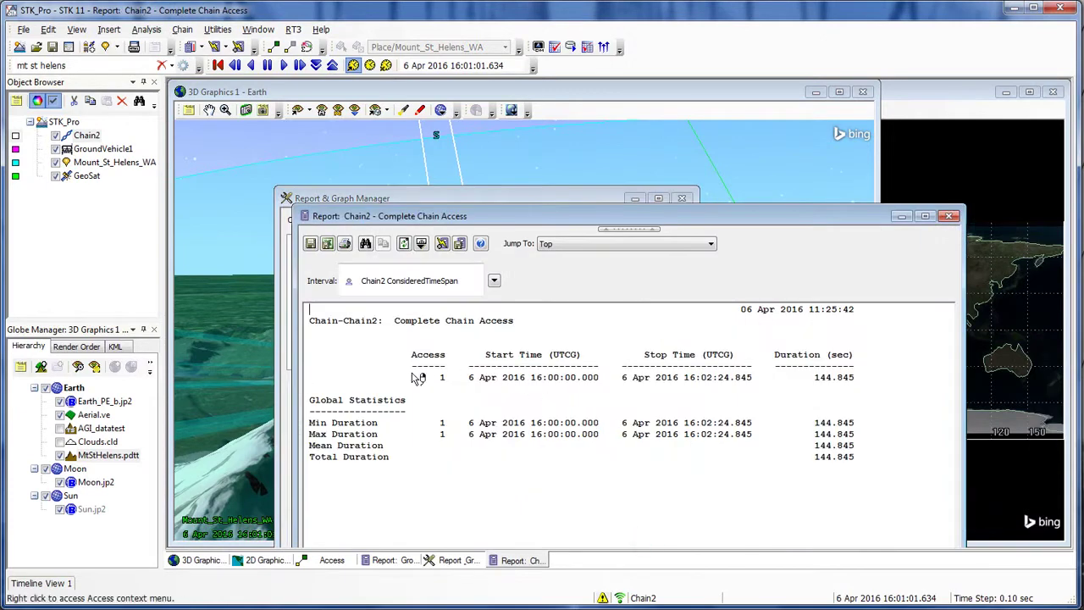